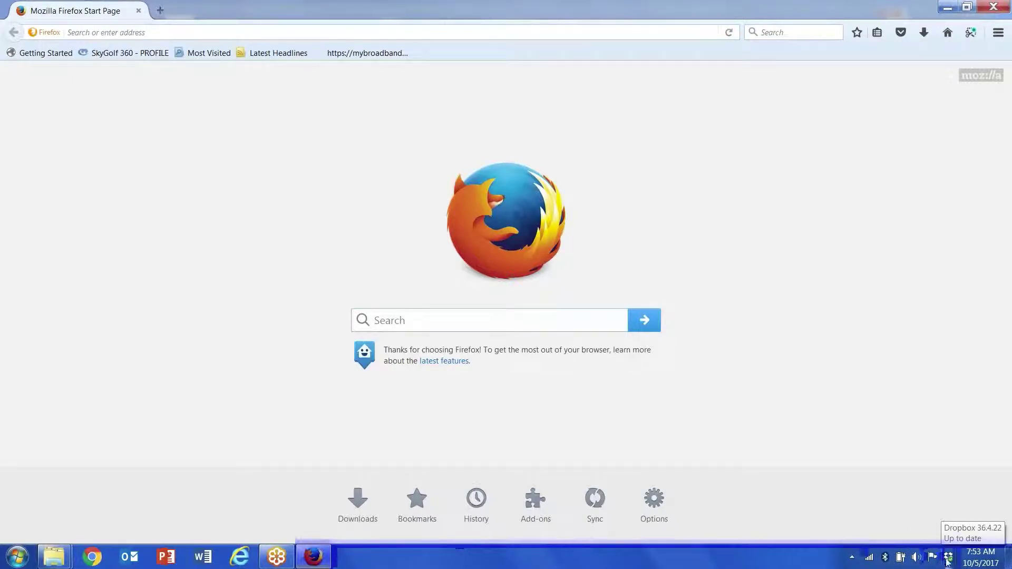
Open the Network and Sharing Center from the taskbar's network connections list.
left_click(875, 561)
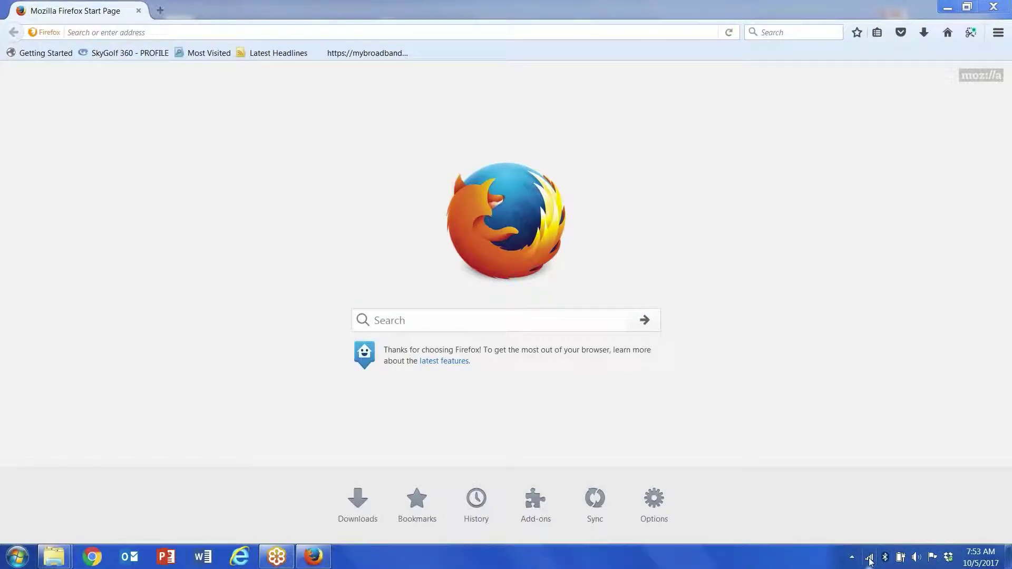
left_click(870, 560)
left_click(870, 560)
left_click(870, 560)
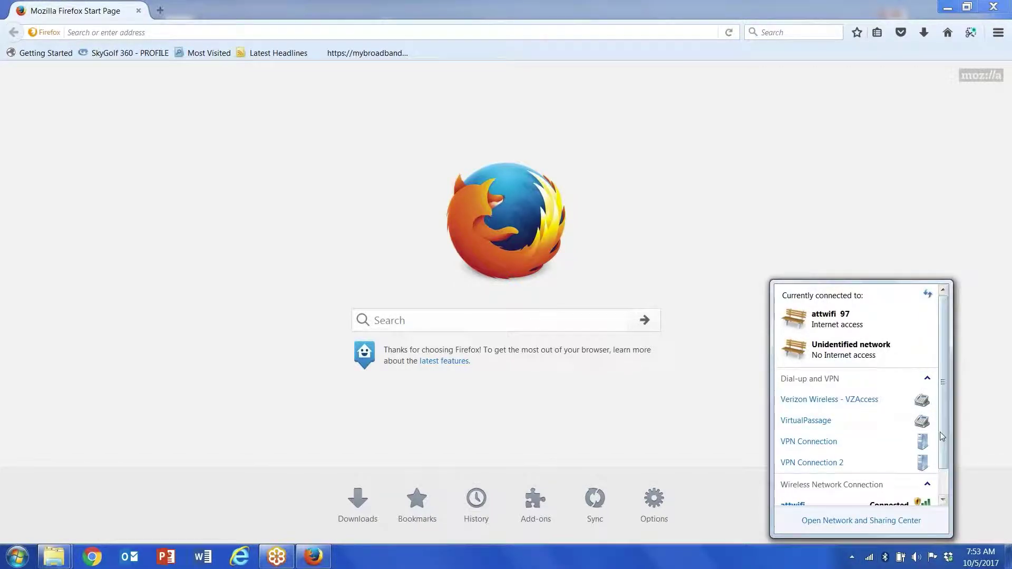
scroll(941, 432, "down", 1)
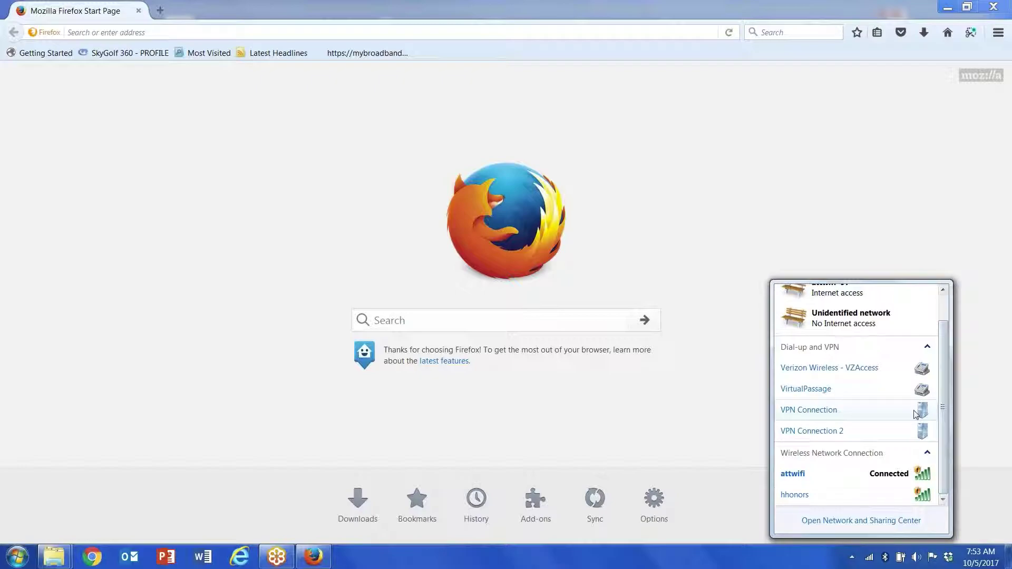
left_click_drag(945, 396, 951, 365)
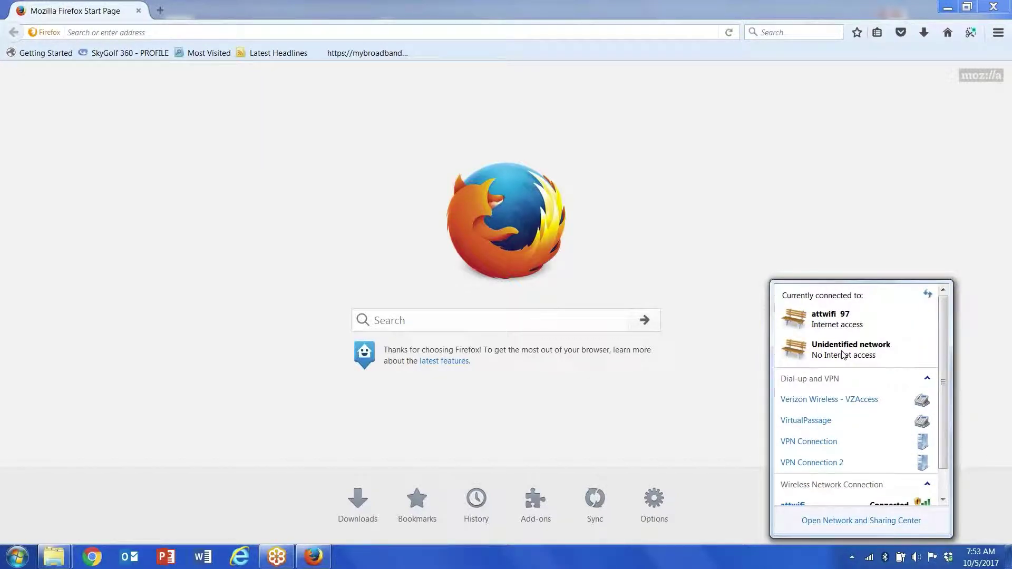
scroll(942, 379, "down", 1)
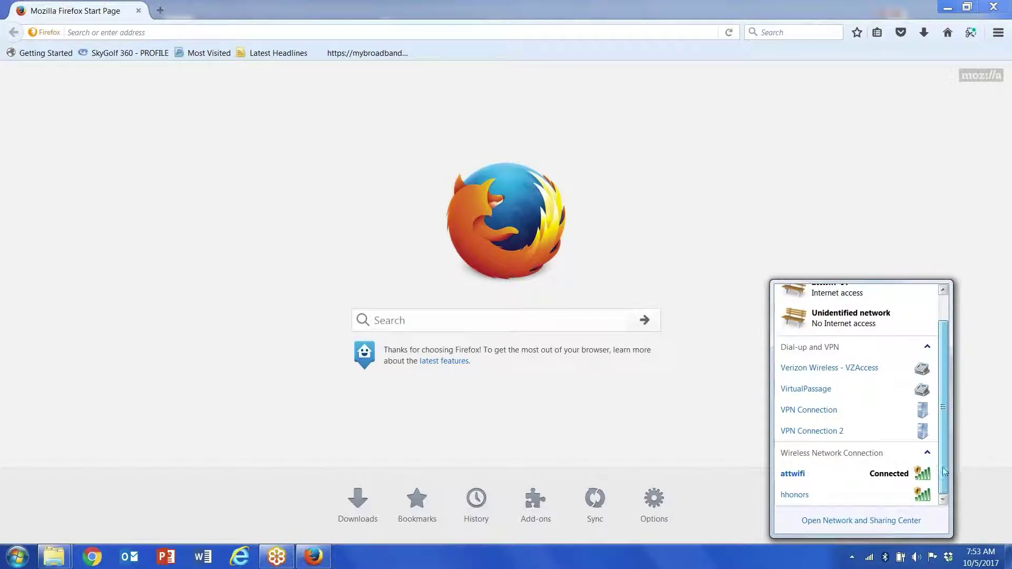
left_click(854, 522)
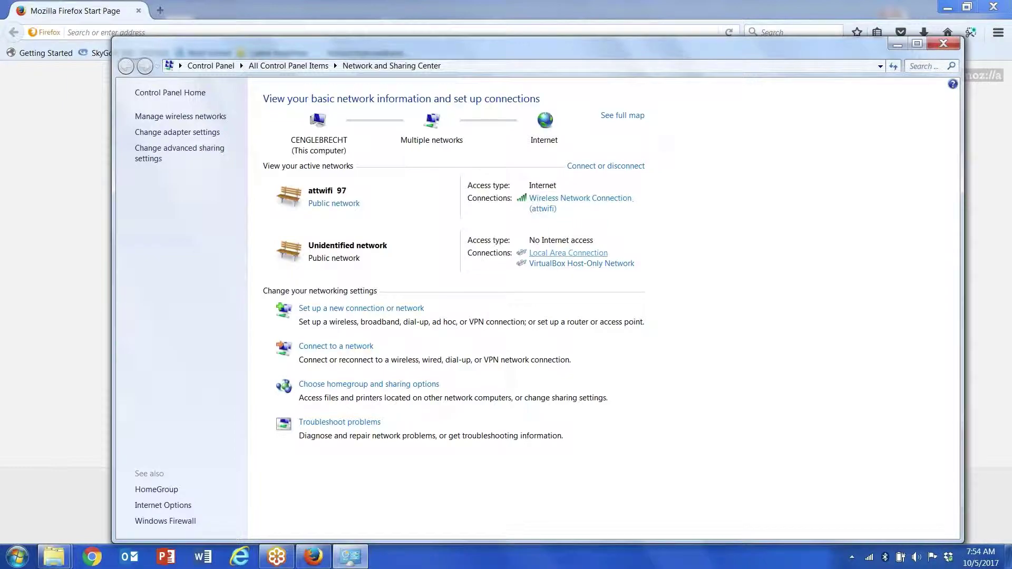
Review the Local Area Connection's IPv4 properties and close every dialog without changes.
left_click(567, 257)
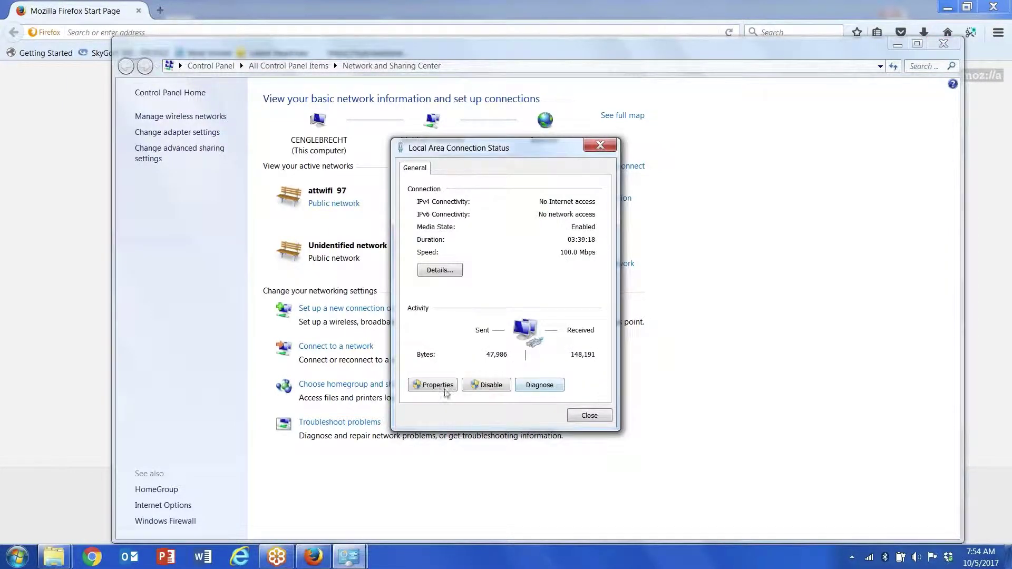
left_click(438, 385)
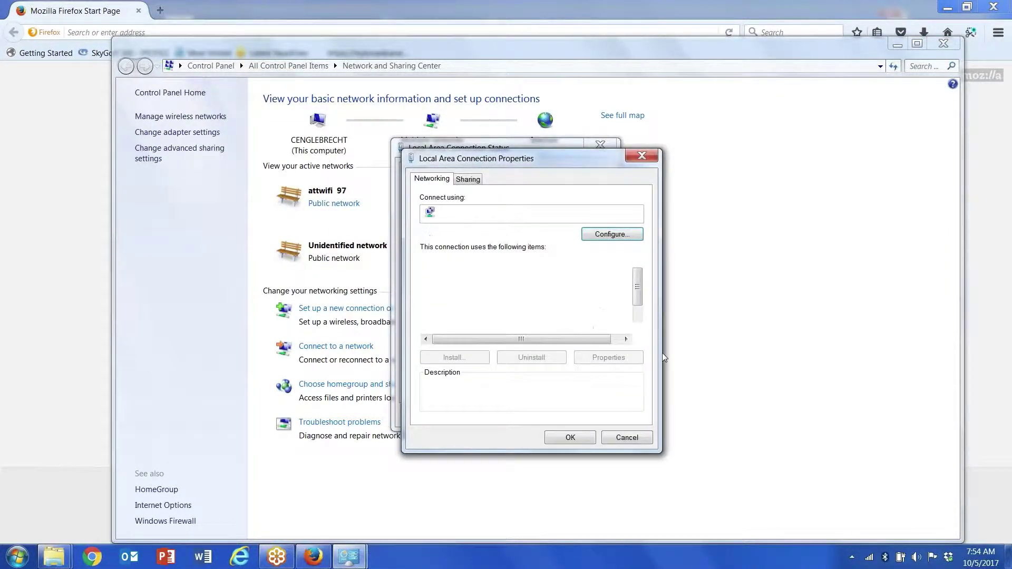
scroll(617, 313, "down", 1)
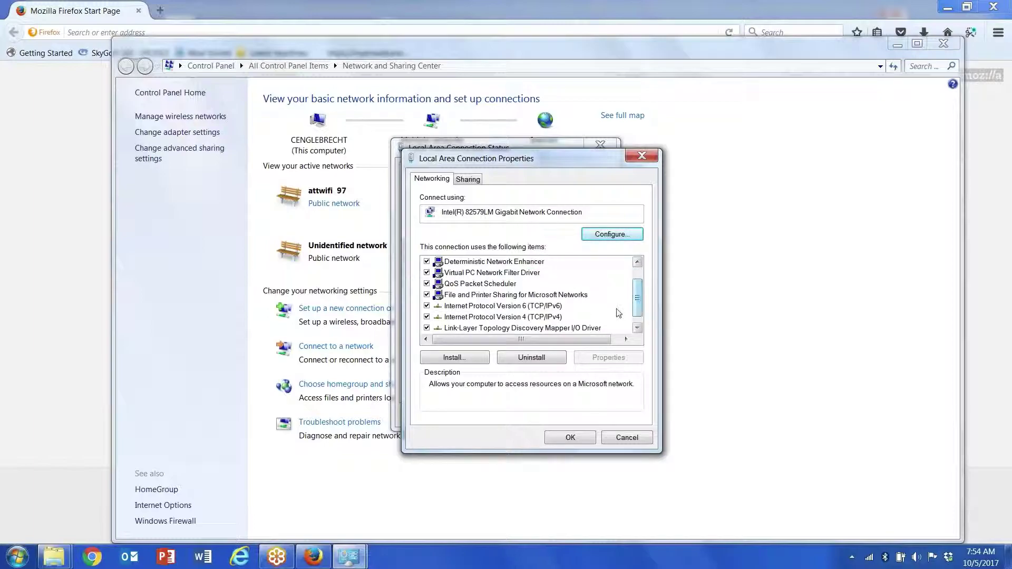
left_click(538, 317)
left_click(600, 357)
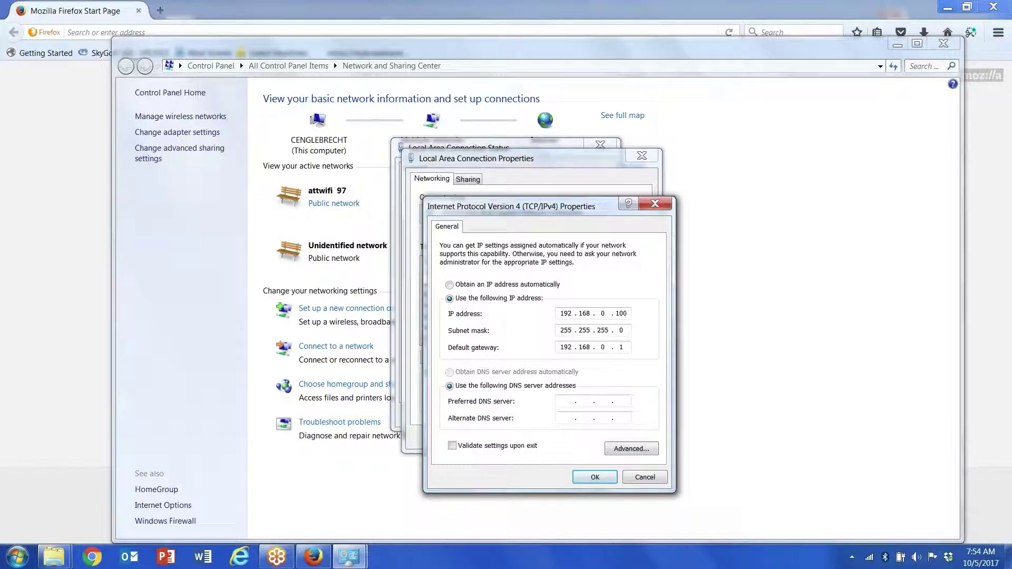
left_click(643, 479)
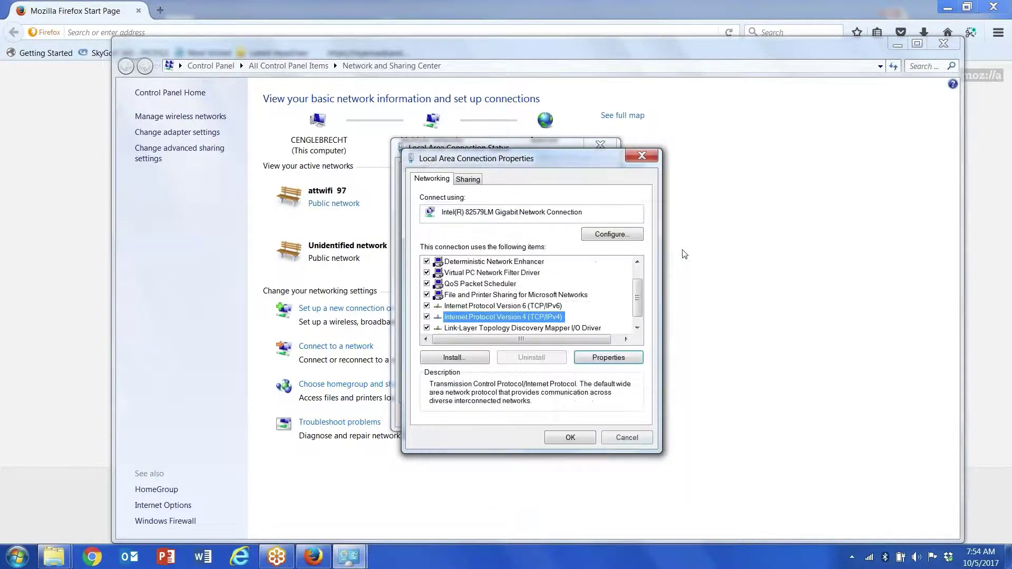
left_click(642, 155)
left_click(606, 150)
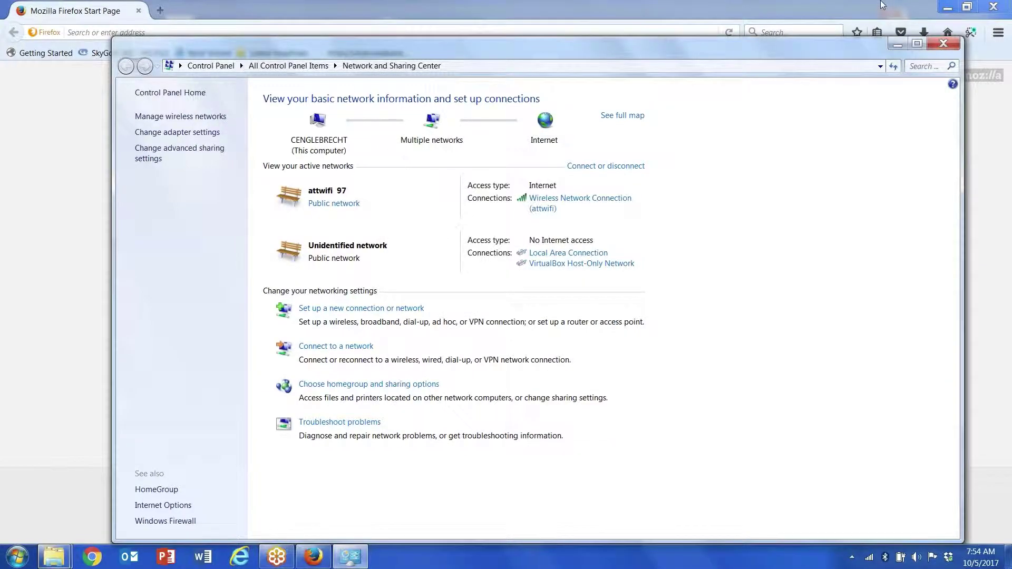
Close the Network and Sharing Center and load the meter's web interface at 192.168.0.171.
left_click_drag(676, 57, 552, 121)
left_click(828, 110)
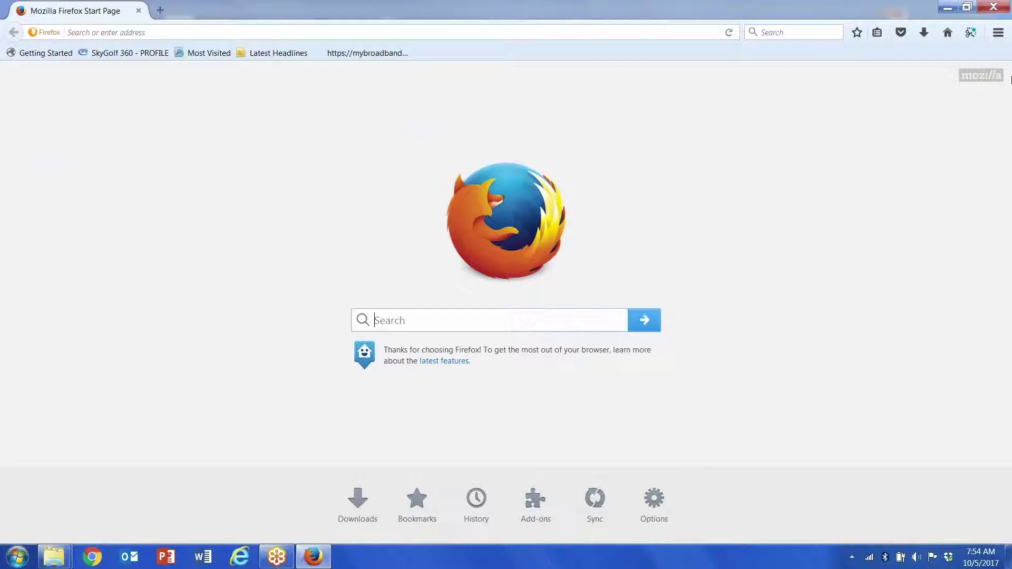
left_click(160, 32)
type("192.168.0.171")
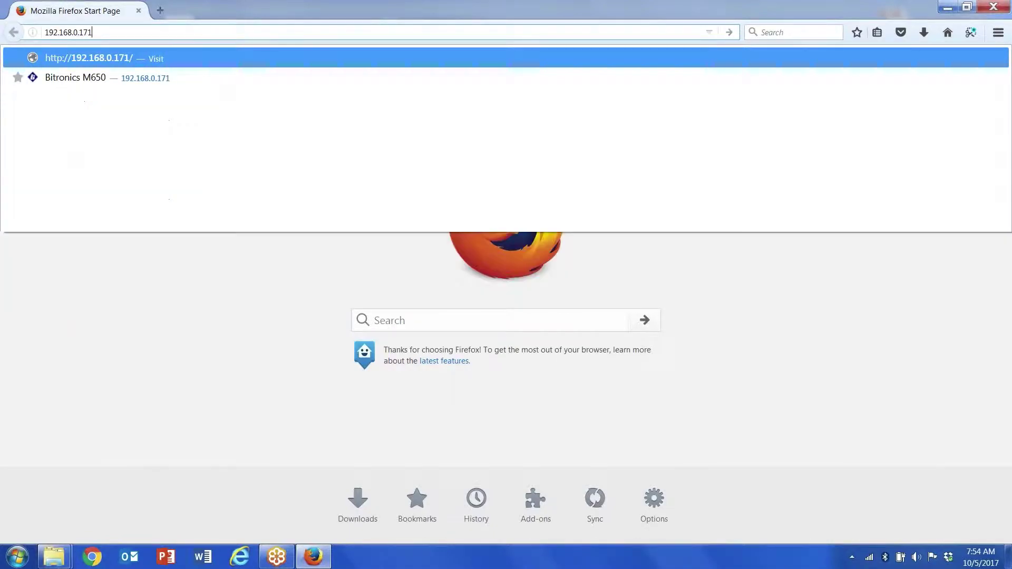
key("Return")
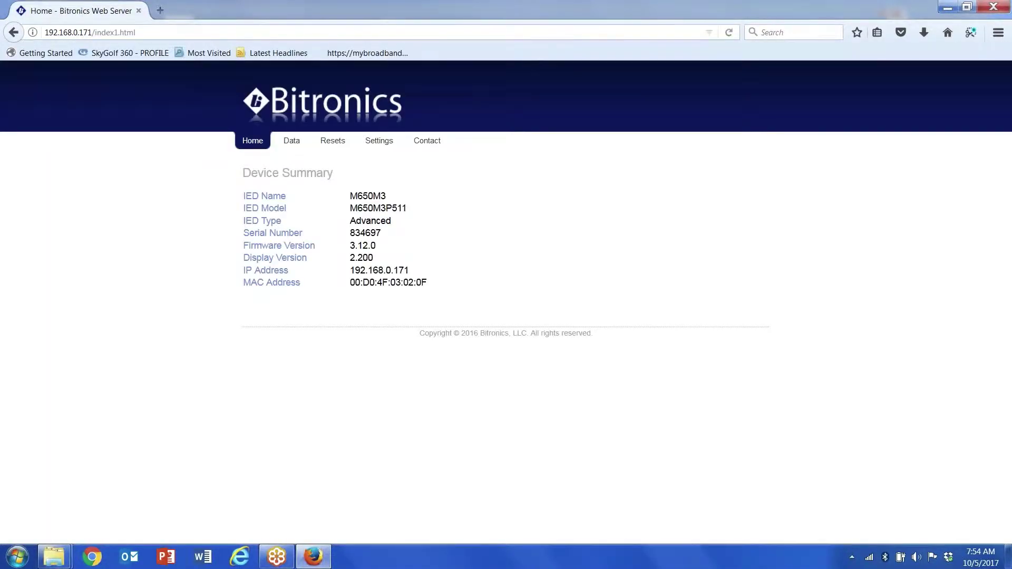
Go to the meter's Settings and open the Protocol configuration page.
left_click(381, 143)
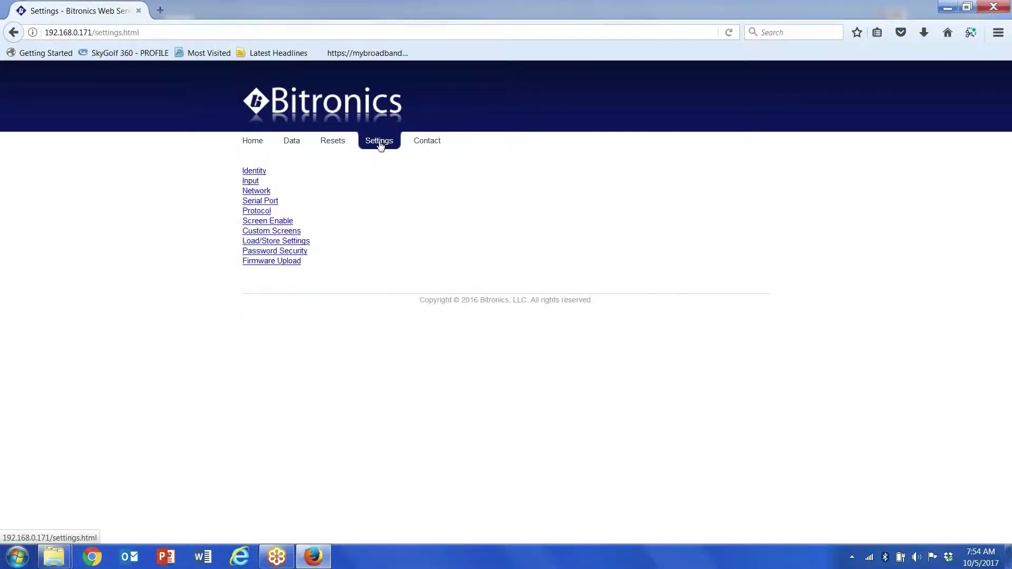
left_click(251, 182)
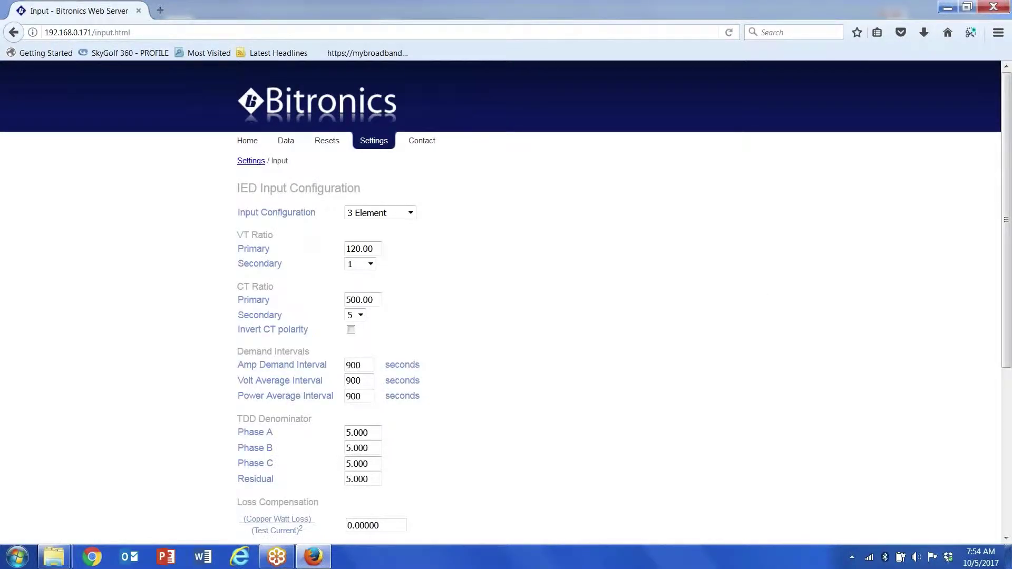
left_click(252, 161)
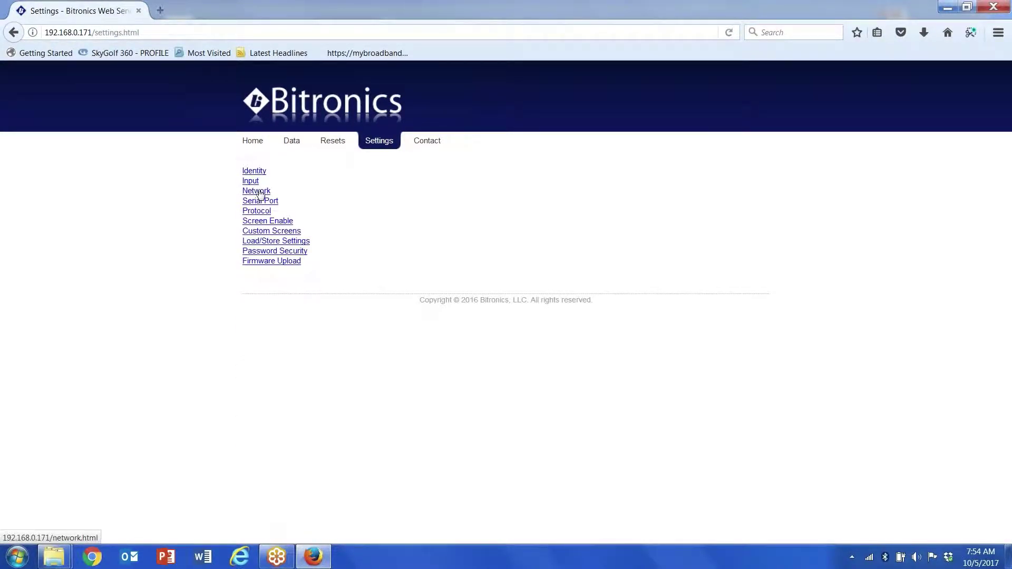
left_click(257, 212)
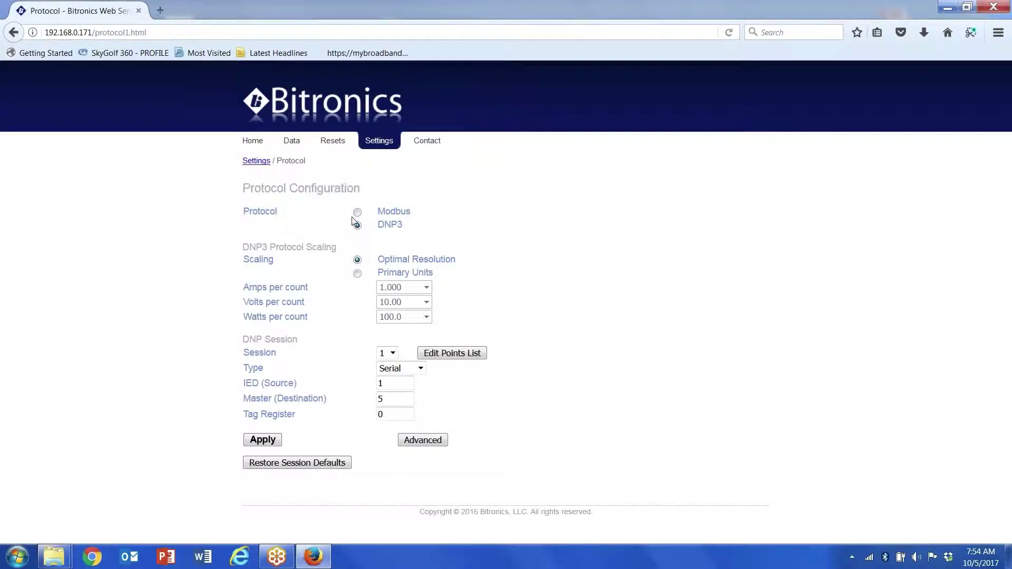
Try Modbus and Primary Units, then keep DNP3 with Optimal Resolution scaling.
left_click(357, 213)
left_click(357, 226)
left_click(358, 274)
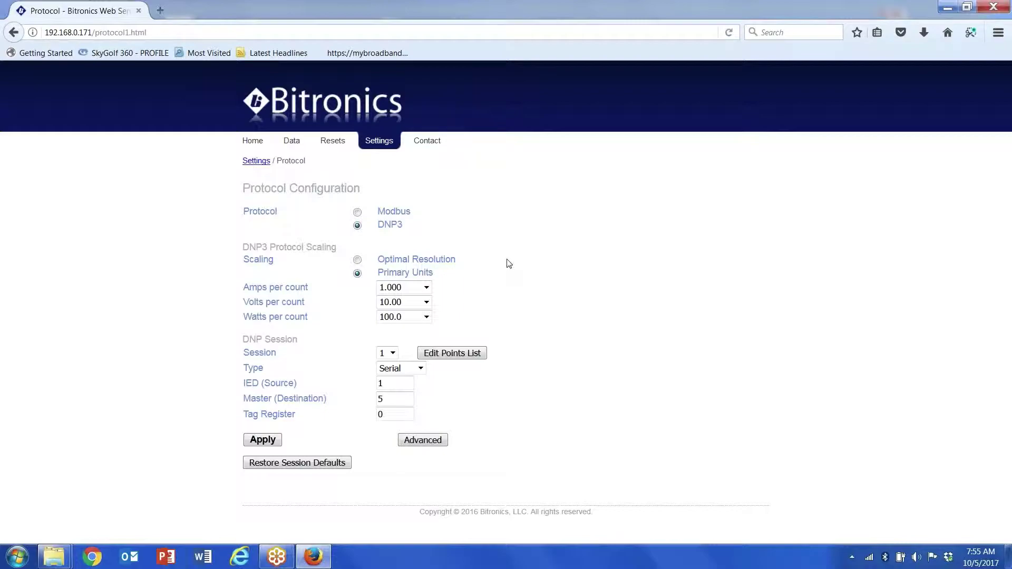
left_click(358, 261)
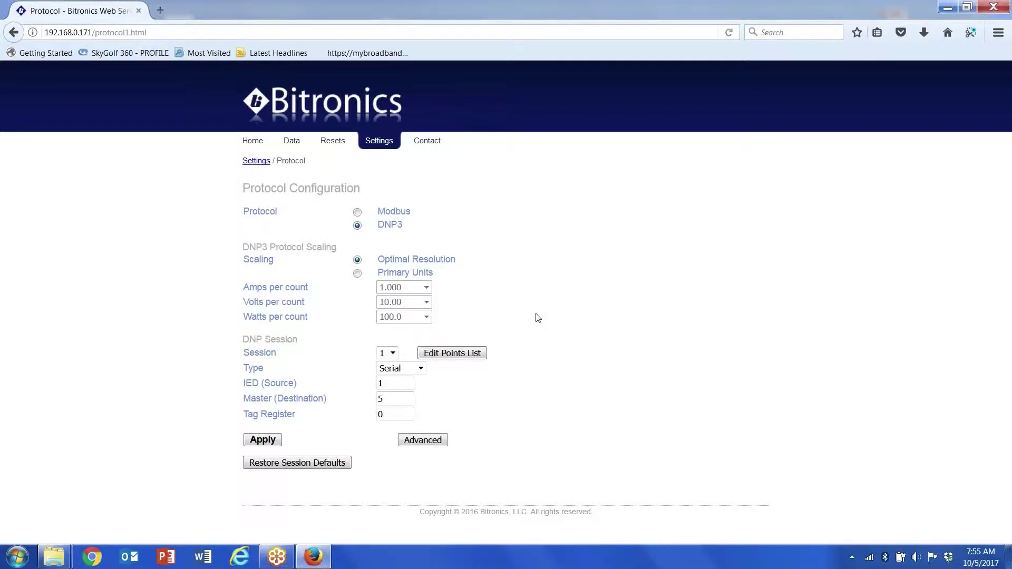
Cycle the DNP session selector through sessions 1, 2 and 3, ending on session 2.
left_click(395, 355)
left_click(393, 373)
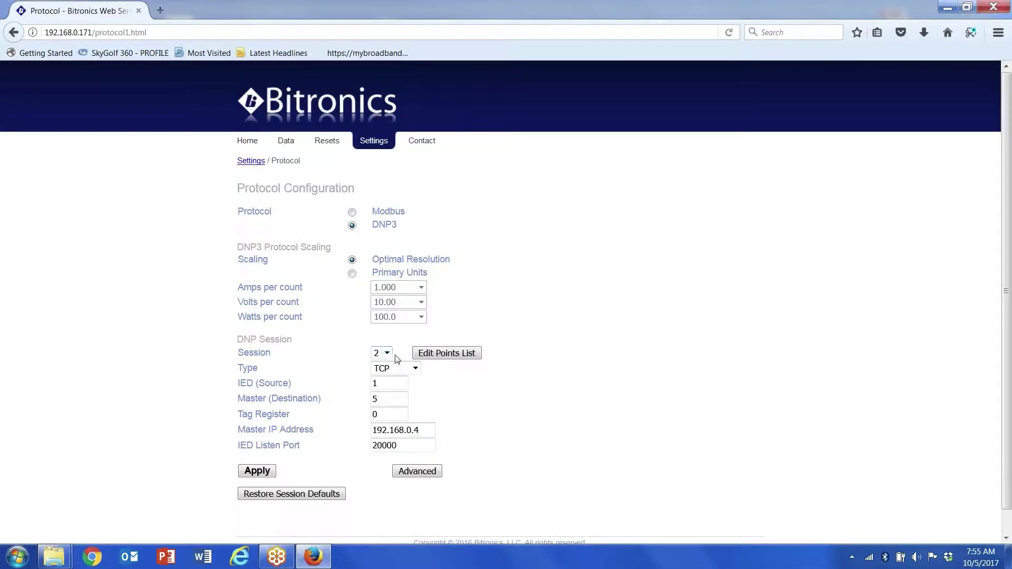
left_click(393, 357)
key("Down")
key("Return")
left_click(388, 353)
key("Up")
key("Up")
key("Return")
left_click(395, 355)
left_click(390, 379)
Set DNP session 3's connection type to Disabled.
left_click(389, 353)
left_click(382, 387)
left_click(409, 369)
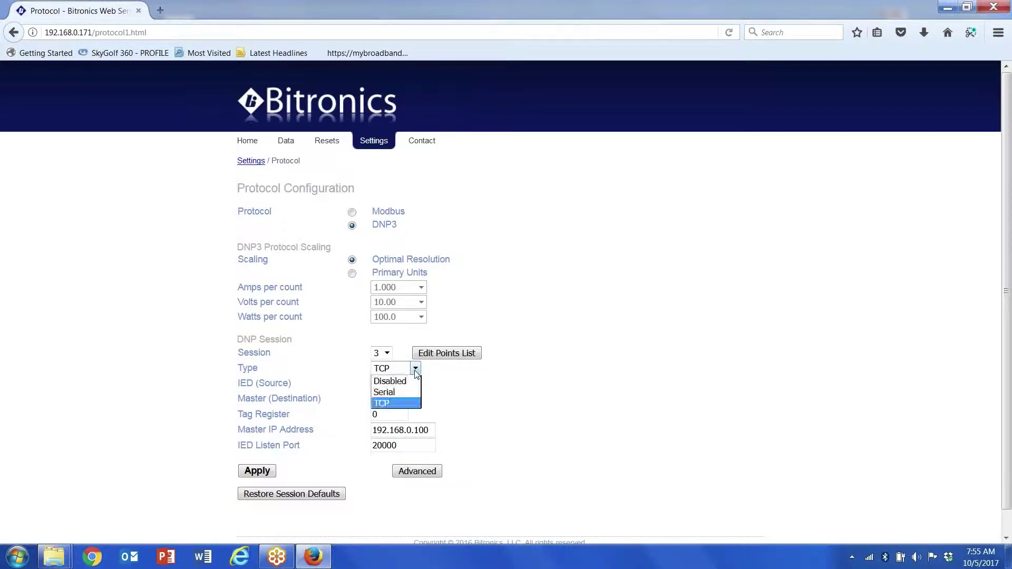
left_click(405, 382)
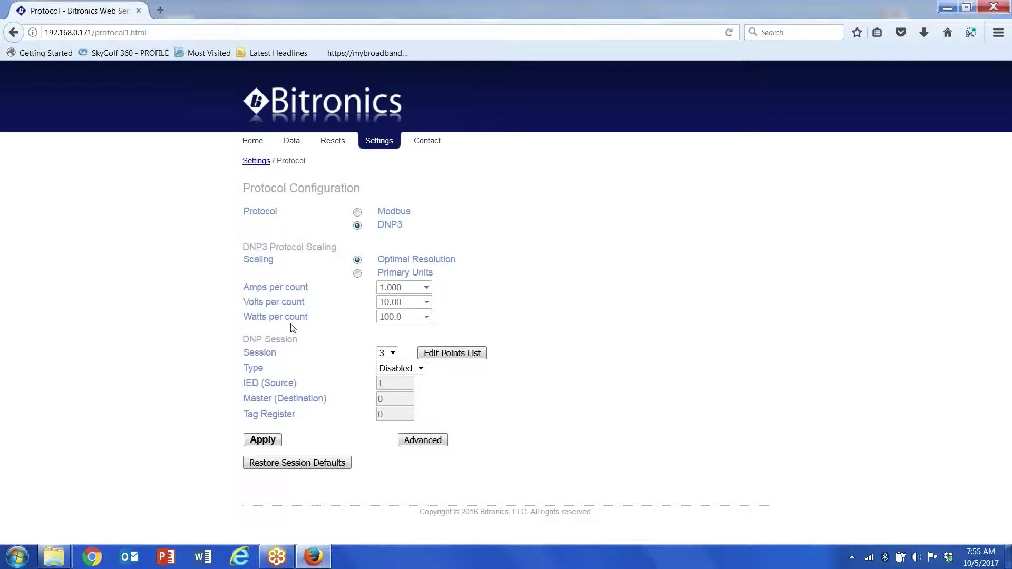
Select DNP session 2 and open its points list for editing.
left_click(393, 354)
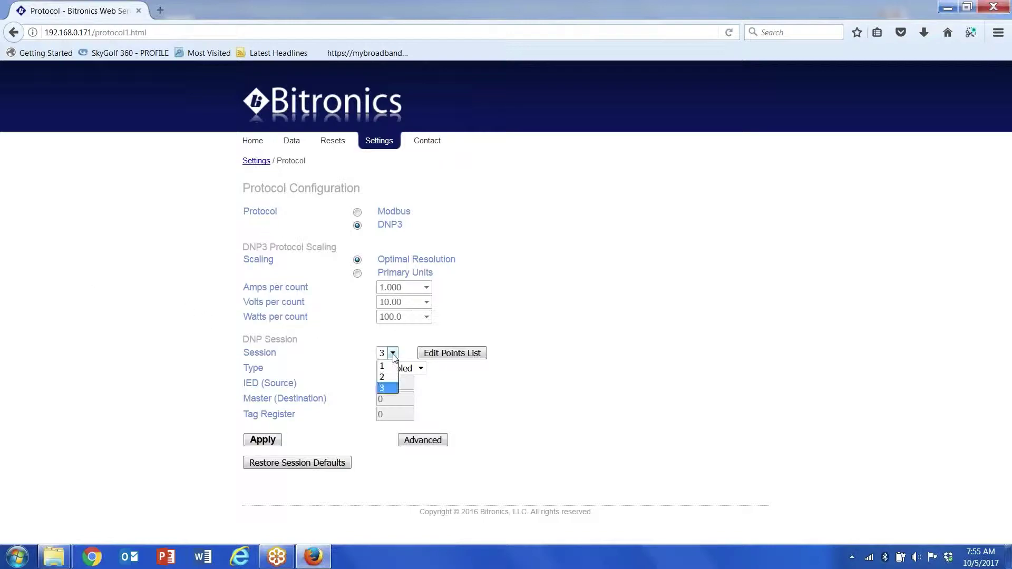
left_click(387, 377)
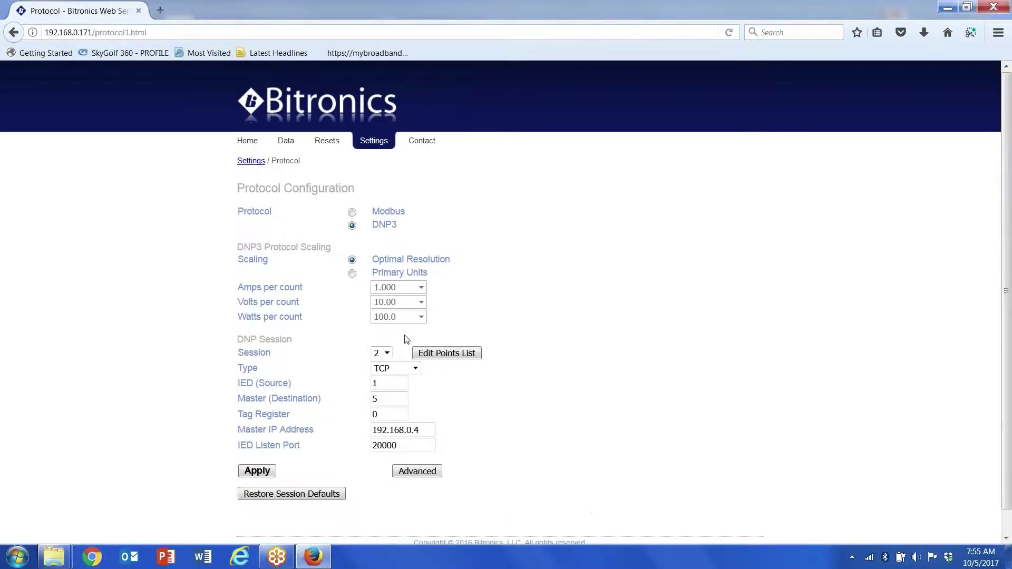
left_click(462, 354)
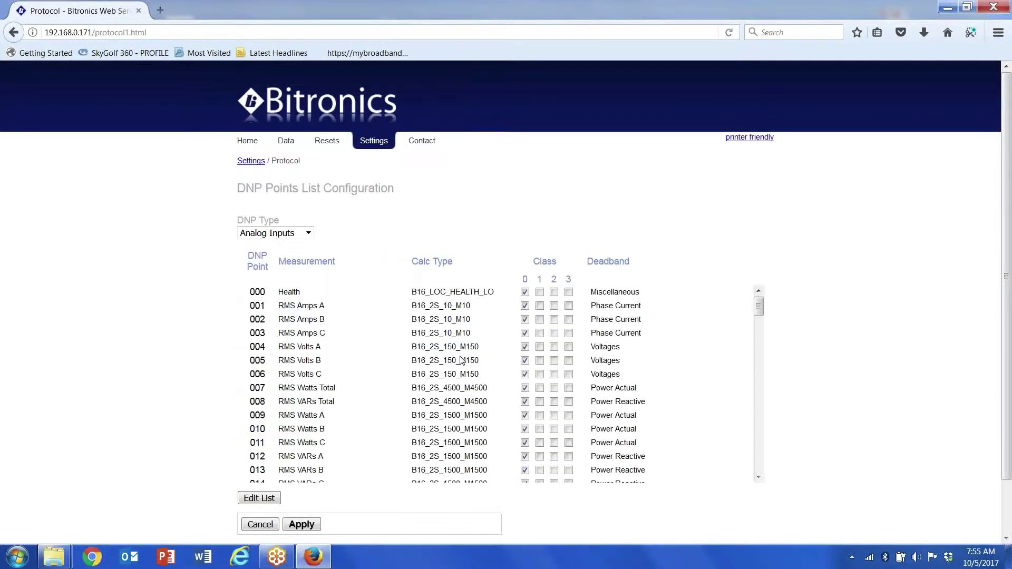
Scroll through the Analog Inputs points list, then cancel back without saving changes.
left_click_drag(762, 313, 587, 292)
scroll(760, 477, "down", 10)
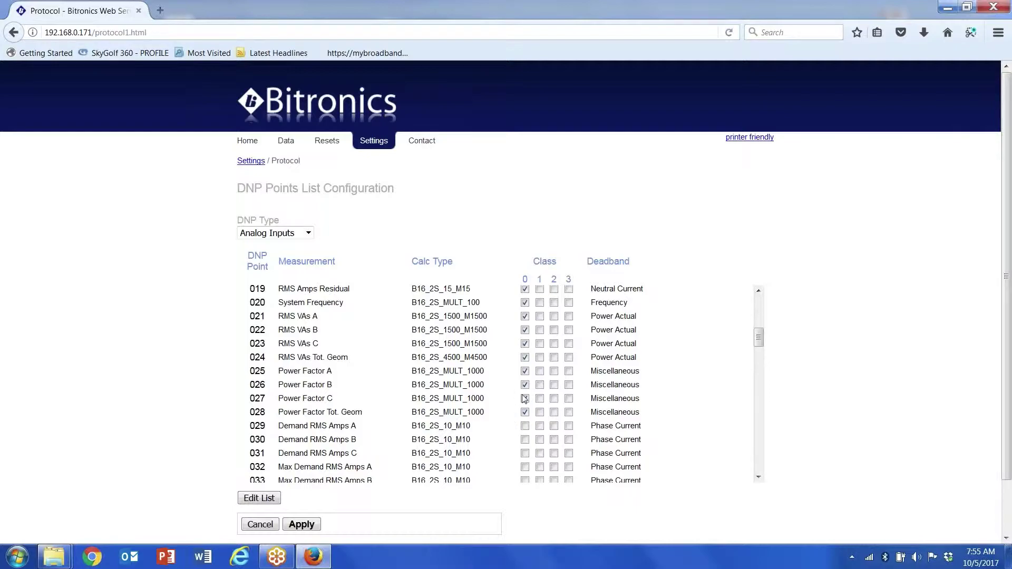
left_click(759, 477)
left_click_drag(759, 477, 760, 477)
left_click(261, 525)
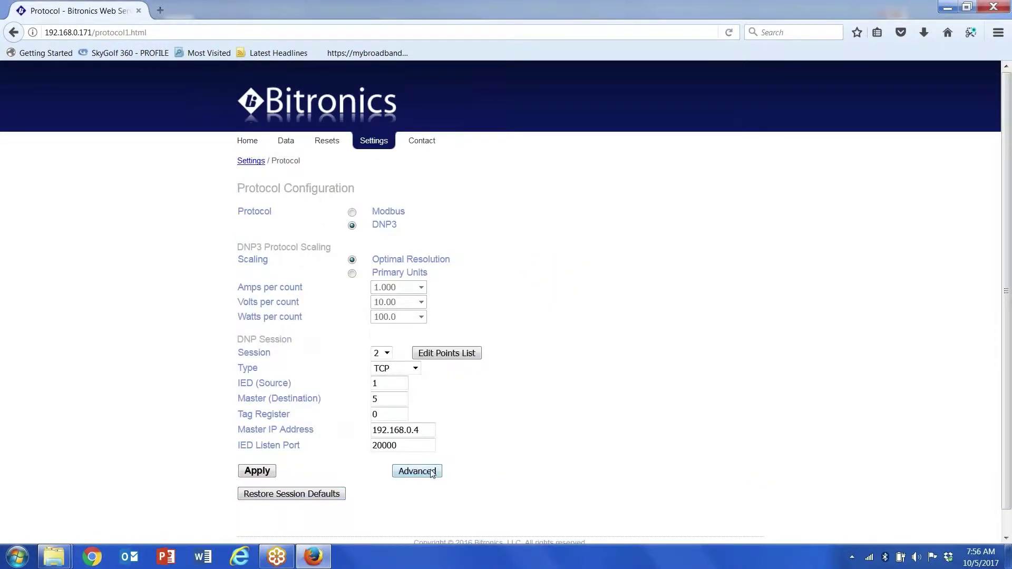
In the advanced session settings, set the Counter default variation to 16-bit and apply.
left_click(419, 472)
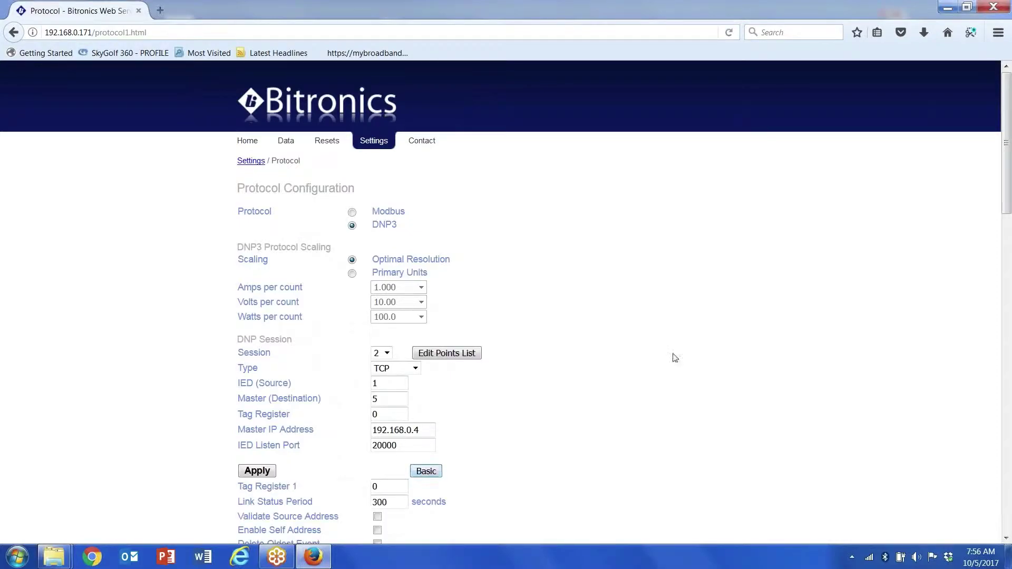
scroll(681, 350, "down", 5)
scroll(668, 321, "down", 1)
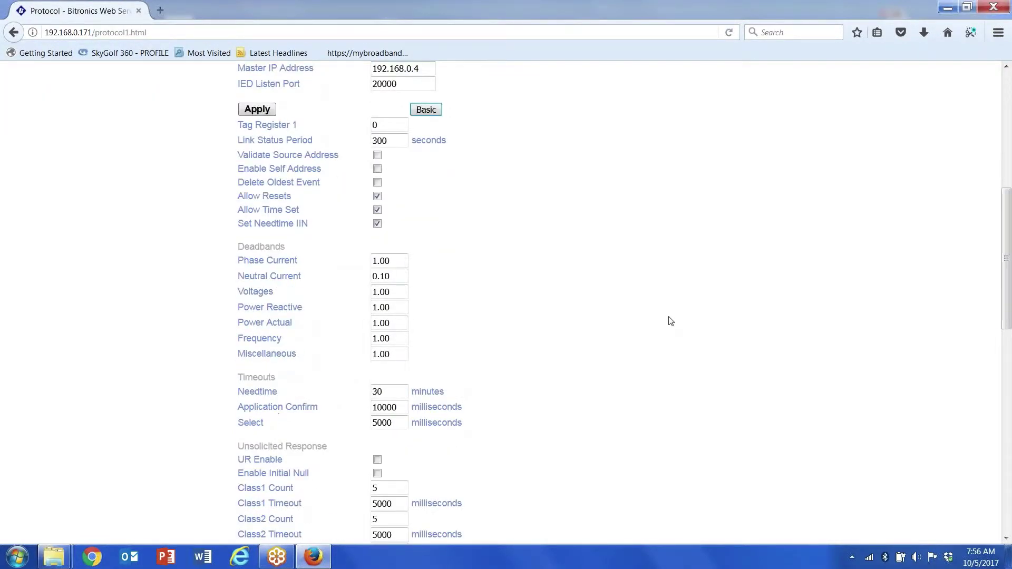
scroll(548, 364, "up", 4)
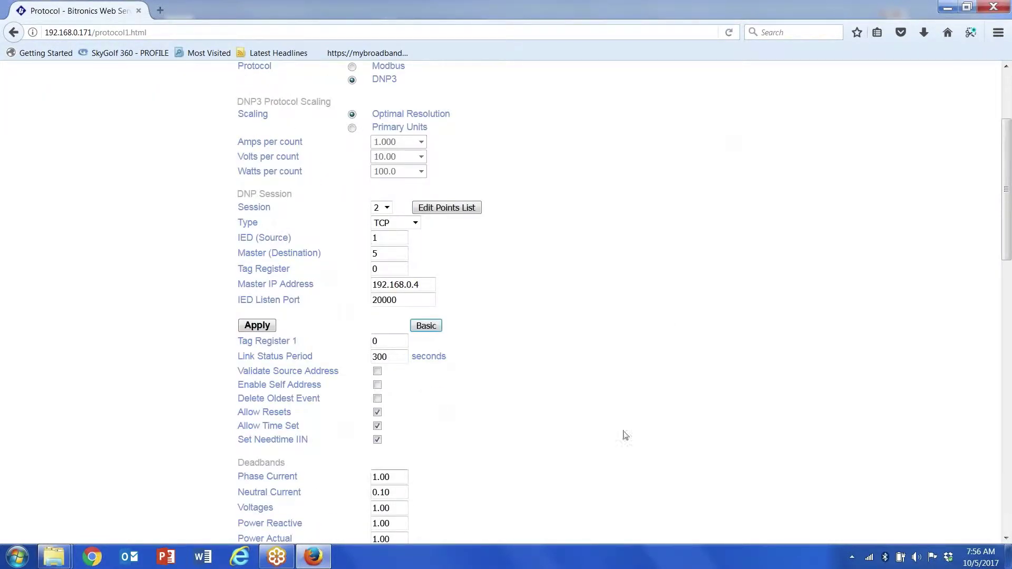
scroll(623, 434, "down", 4)
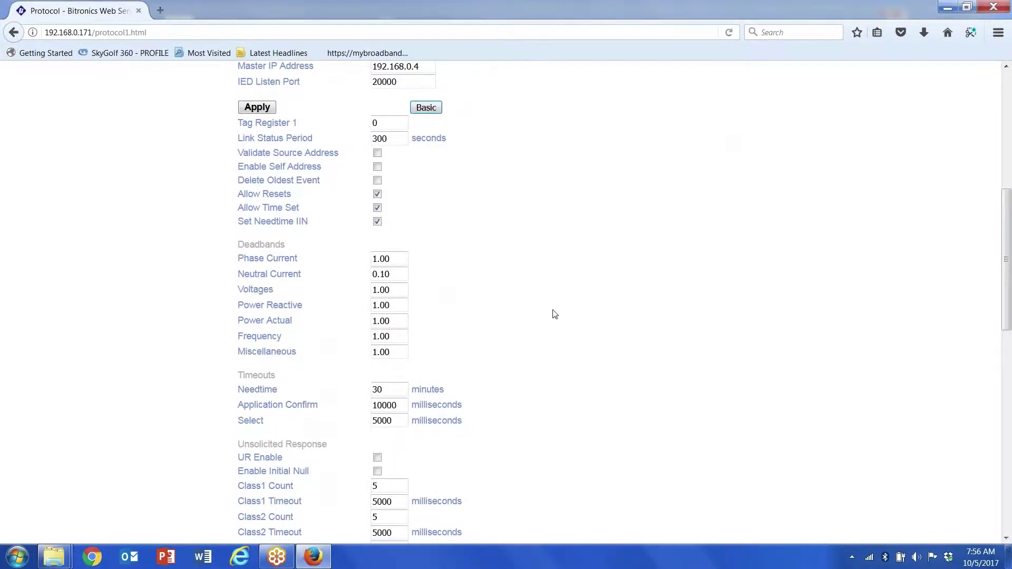
scroll(533, 309, "down", 1)
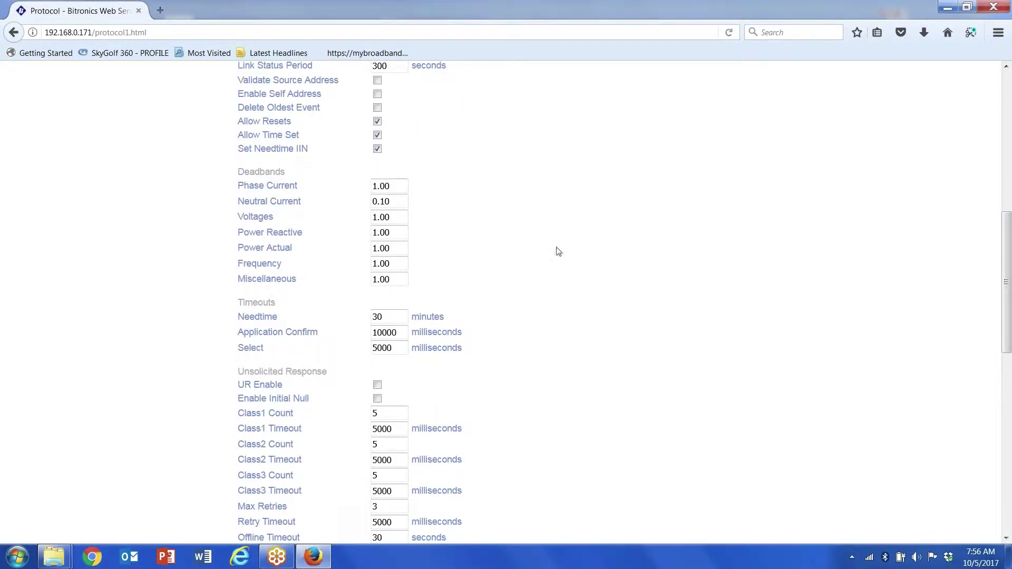
scroll(626, 256, "down", 1)
scroll(605, 301, "down", 6)
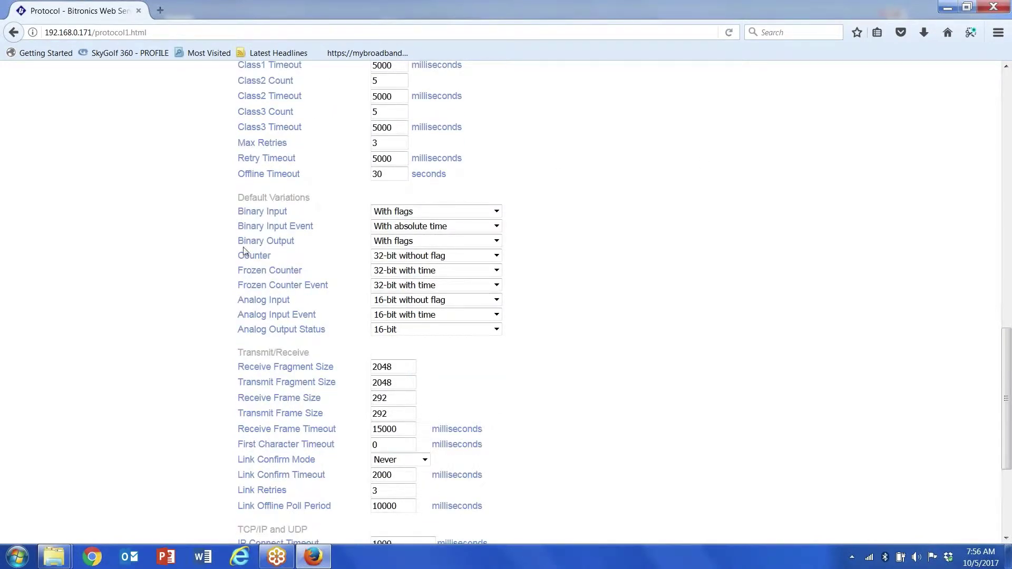
left_click(496, 257)
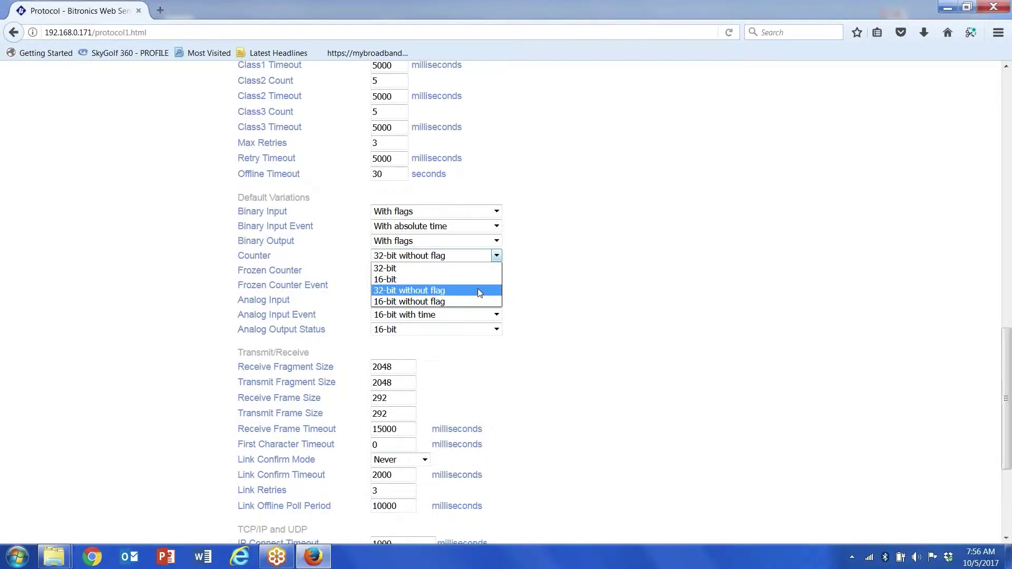
left_click(416, 285)
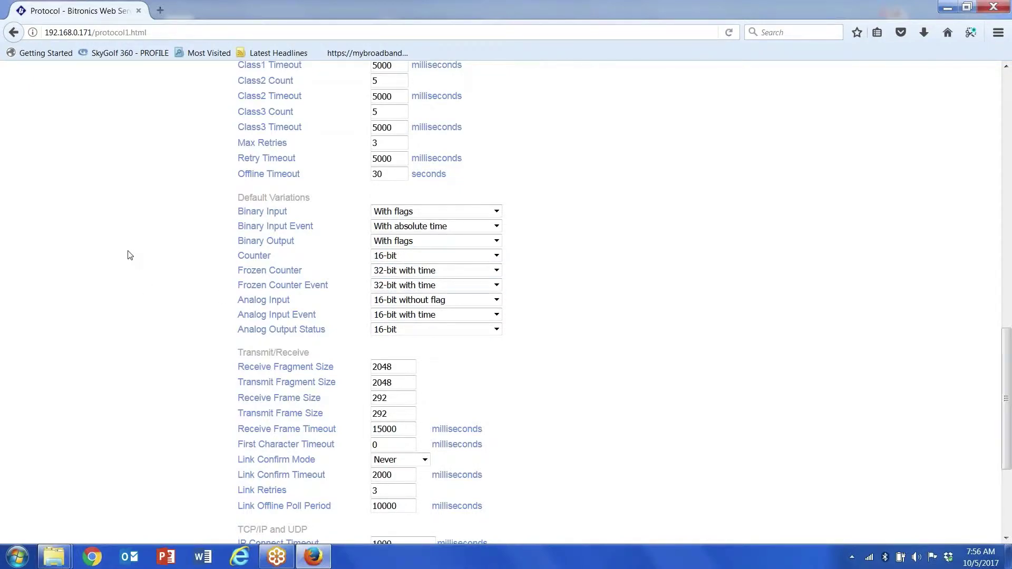
scroll(120, 261, "down", 5)
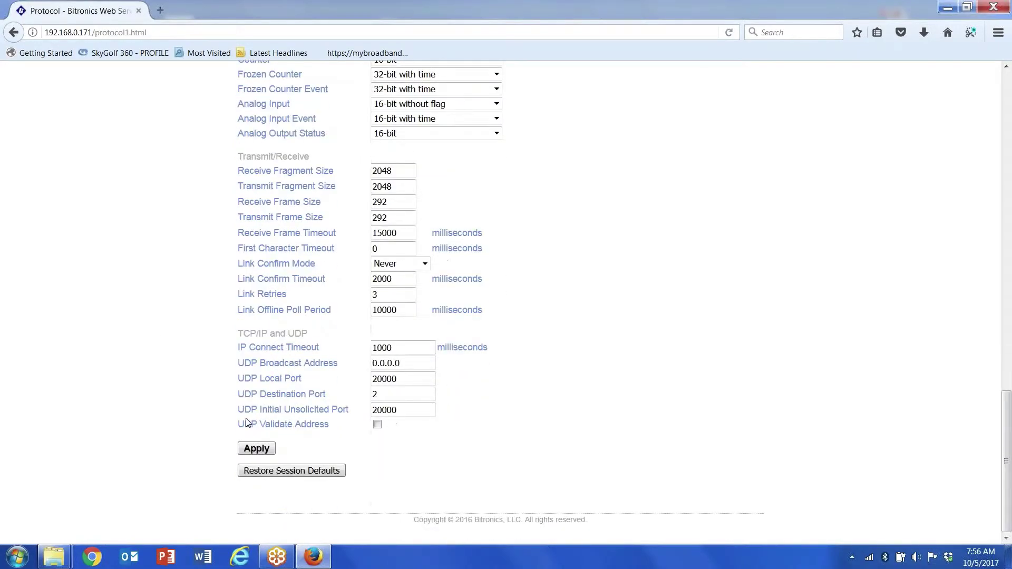
left_click(263, 451)
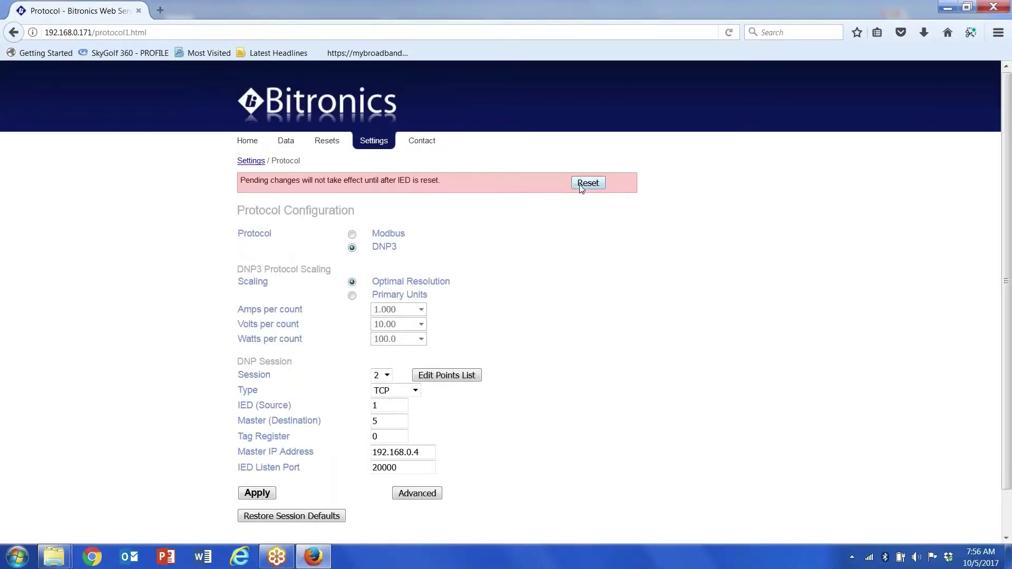
Reset the meter so the pending changes take effect, then return to Settings.
left_click(588, 184)
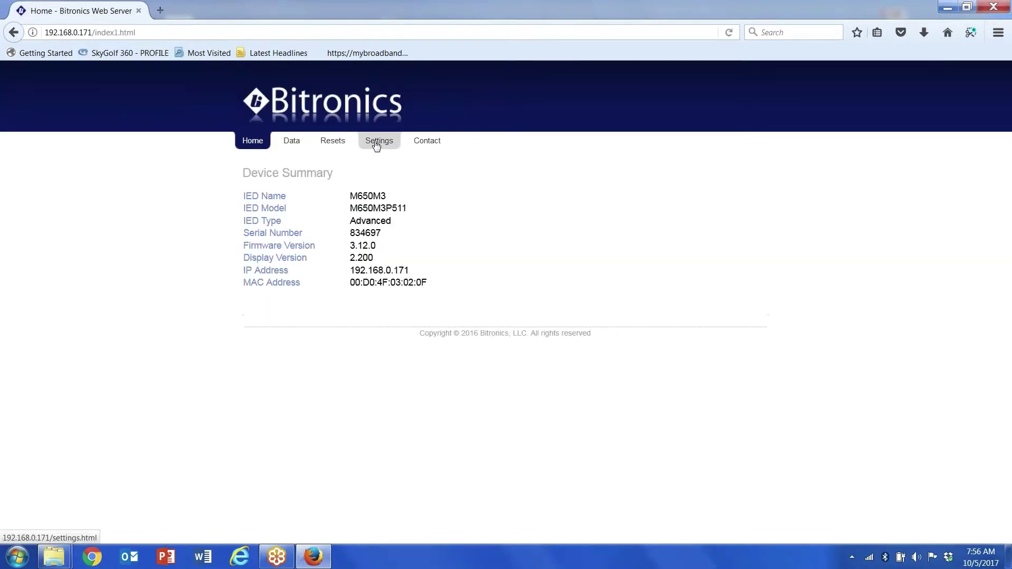
left_click(378, 142)
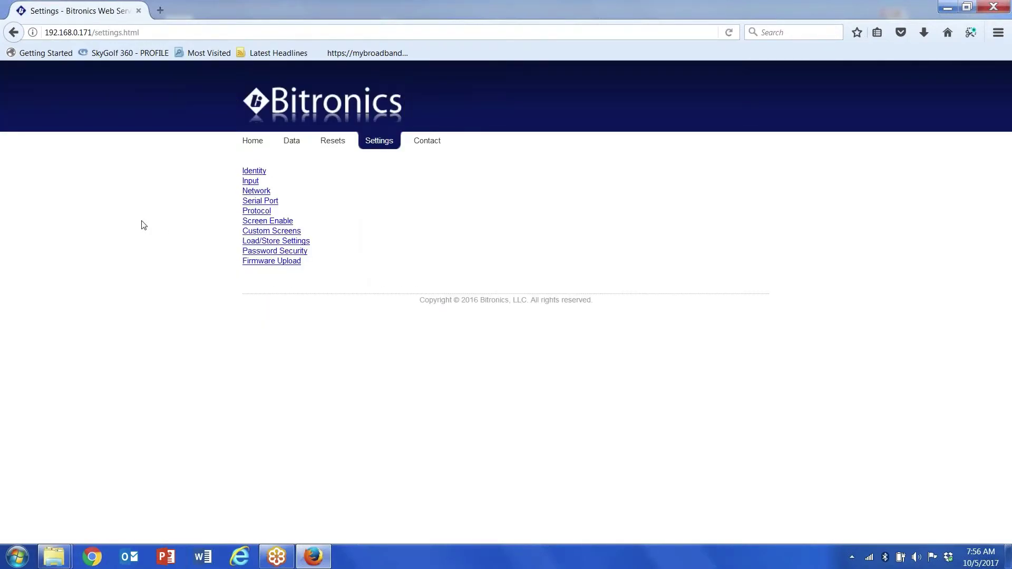